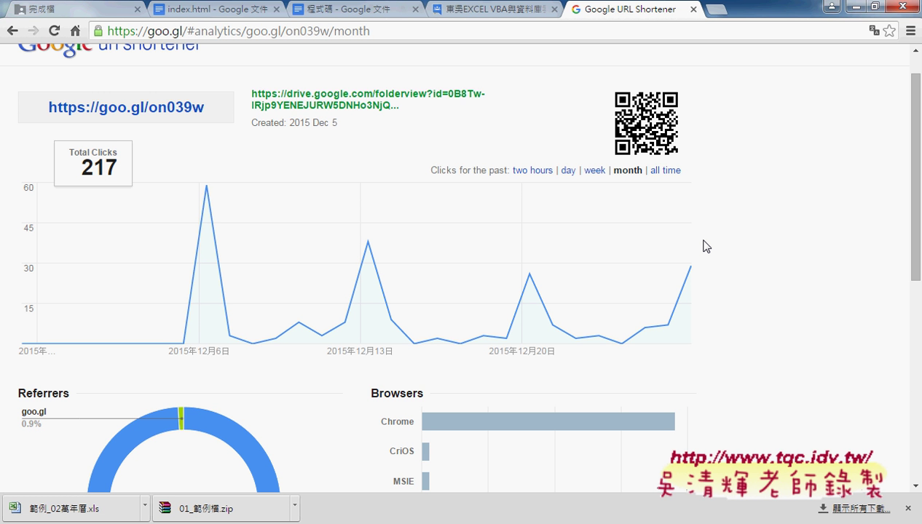
Highlight the whole Public Sub 年曆() routine, header through End Sub, in the 程式碼 document.
left_click(384, 13)
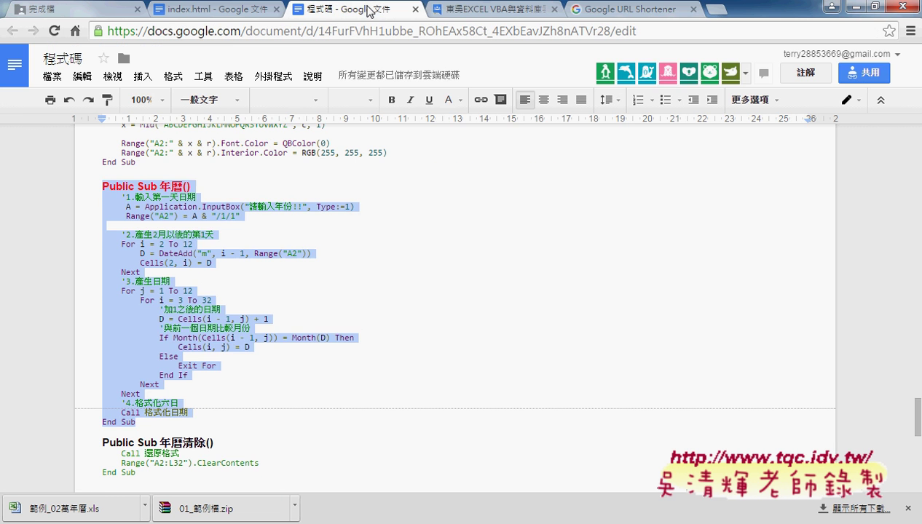
left_click(339, 299)
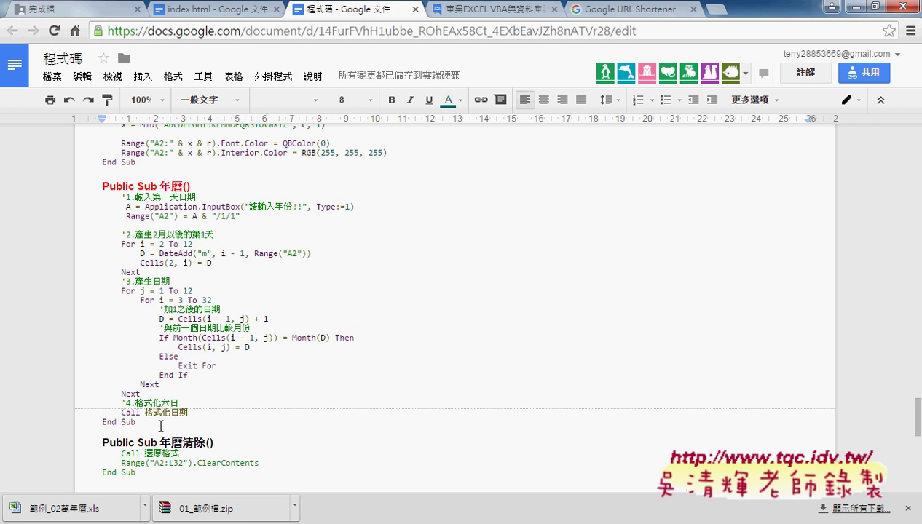
left_click_drag(160, 424, 95, 190)
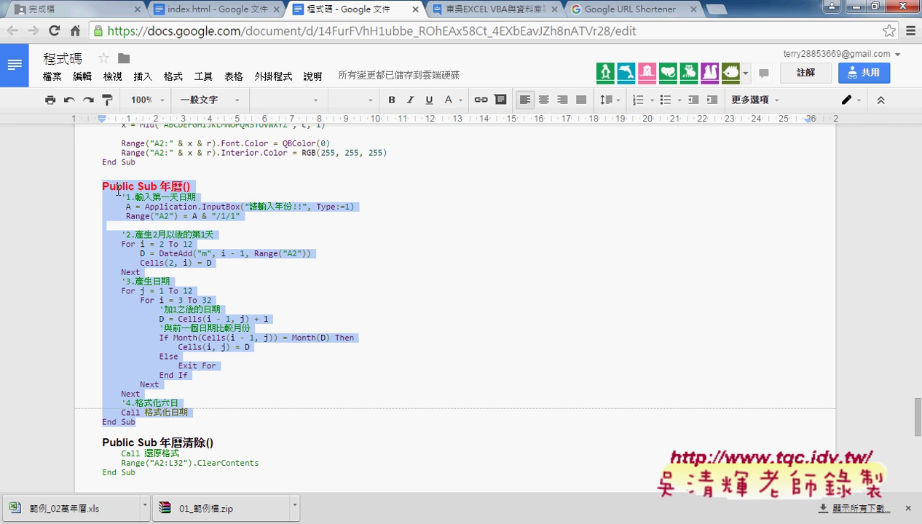
left_click(852, 9)
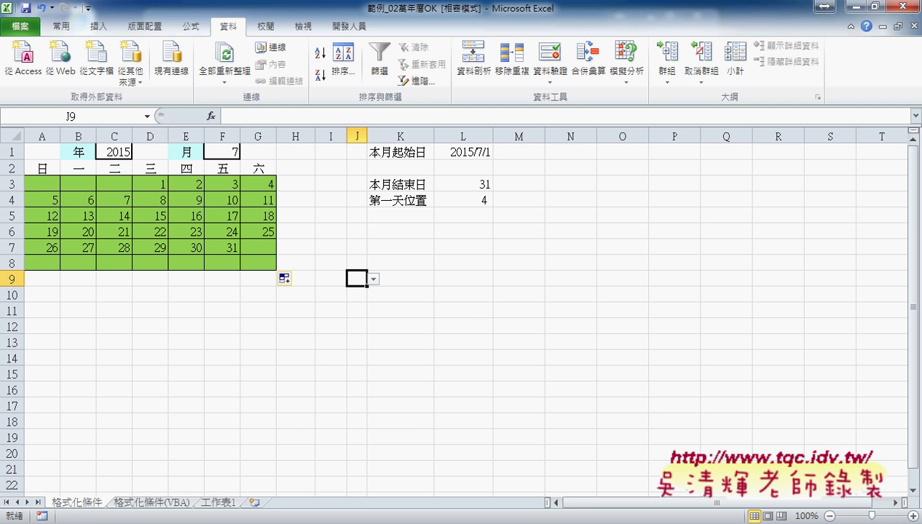
Show the 範例檔 folder in Windows Explorer, then return to the browser's code document.
left_click(328, 523)
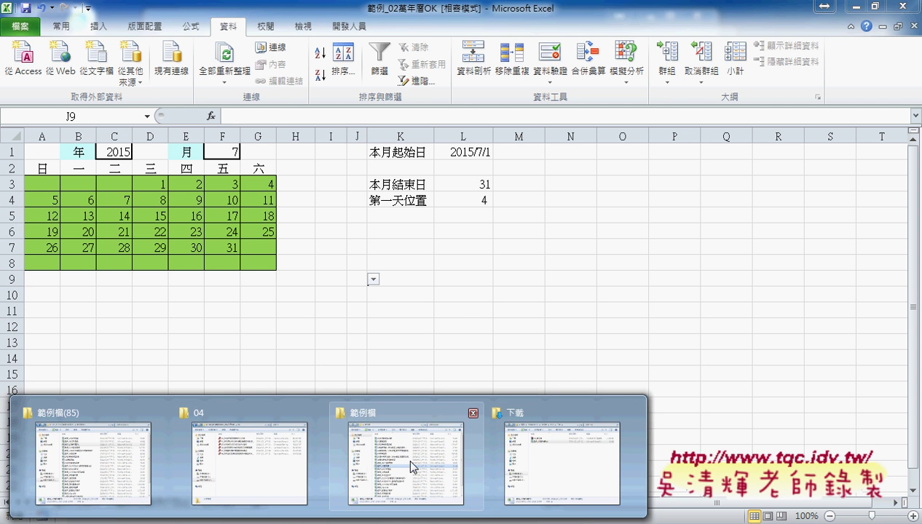
left_click(410, 463)
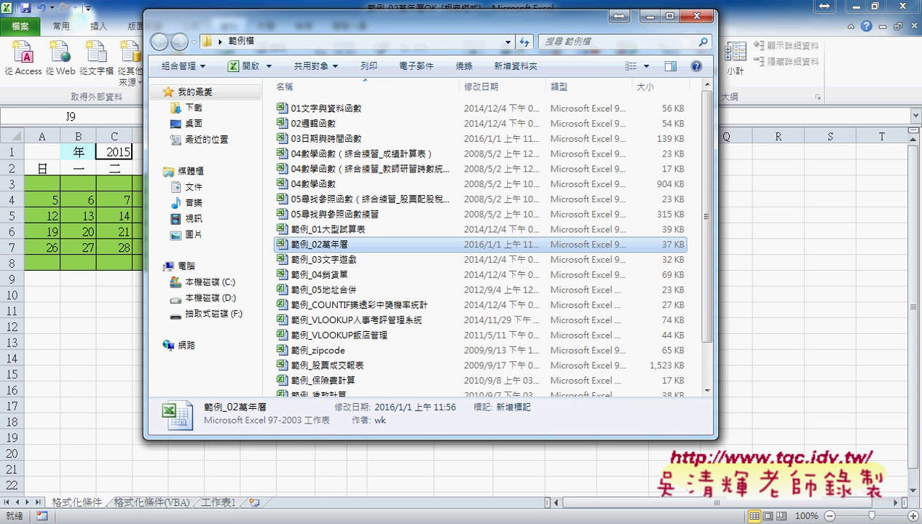
left_click(204, 451)
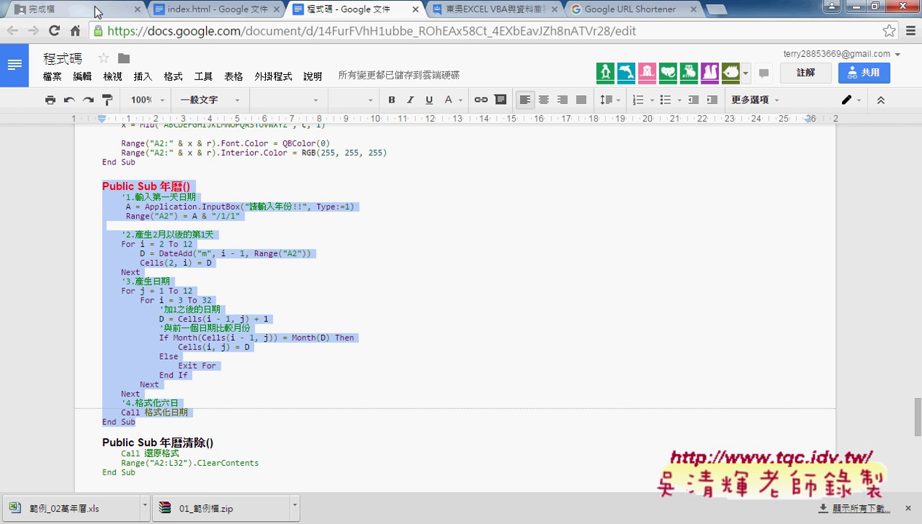
Browse the 14-item 06_萬年曆 Drive folder, then bring up the 範例_02萬年曆OK workbook.
left_click(97, 11)
left_click(894, 59)
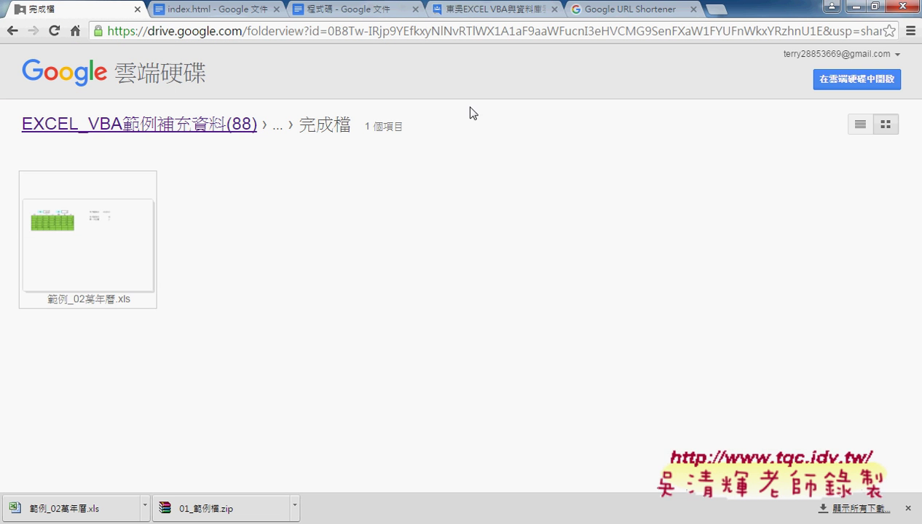
left_click(12, 30)
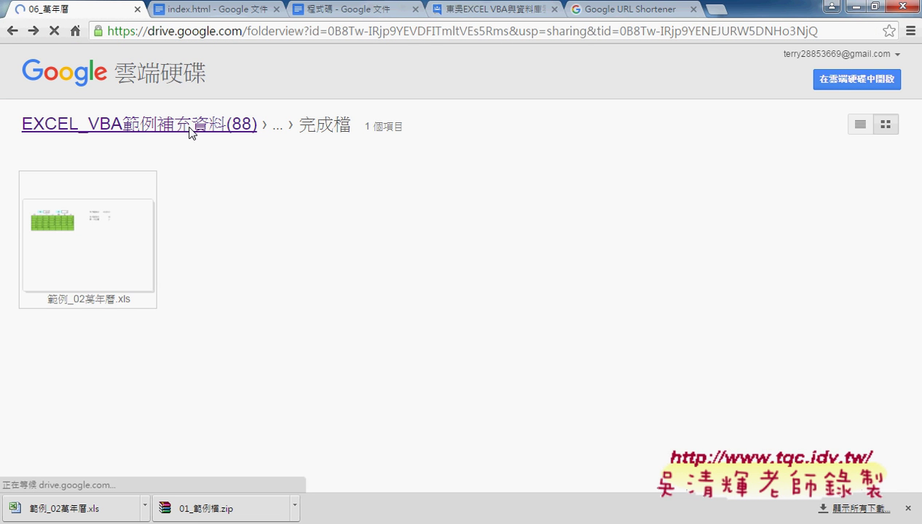
mouse_move(362, 125)
left_mouse_down()
mouse_move(378, 125)
mouse_move(300, 124)
left_mouse_up()
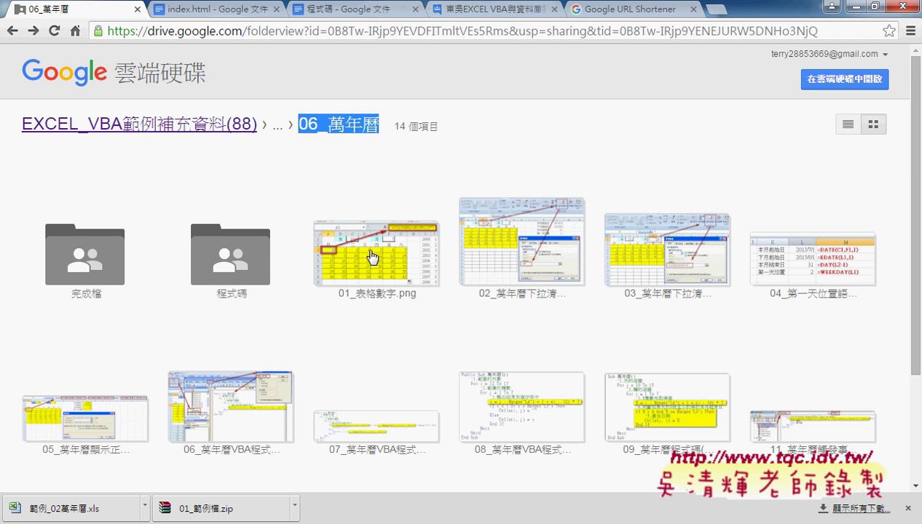
scroll(430, 341, "down", 1)
scroll(430, 340, "down", 1)
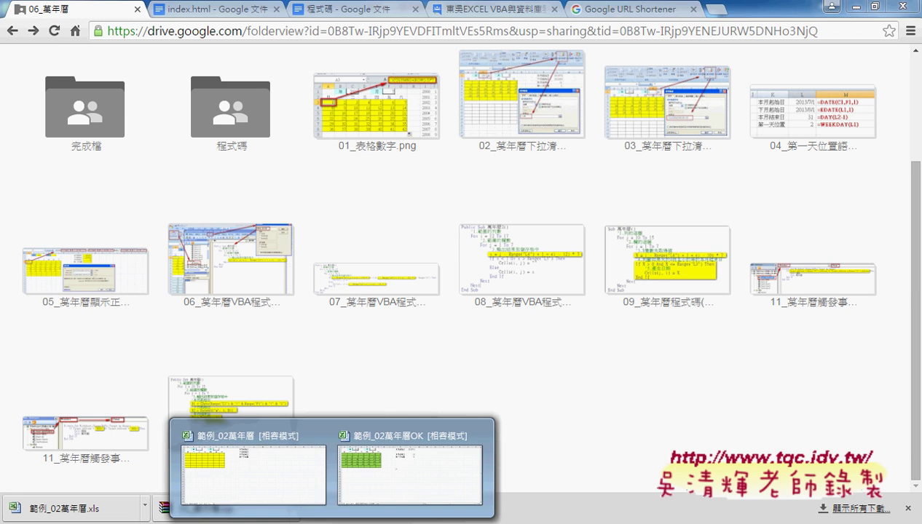
left_click(379, 477)
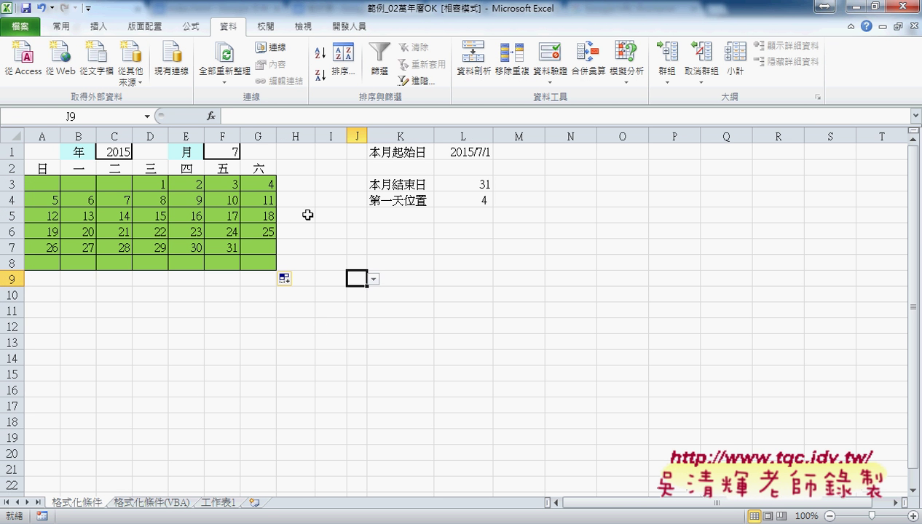
Set C1 to 2016 and F1 to month 2, then show the Windows calendar for comparison.
left_click(315, 342)
left_click(122, 150)
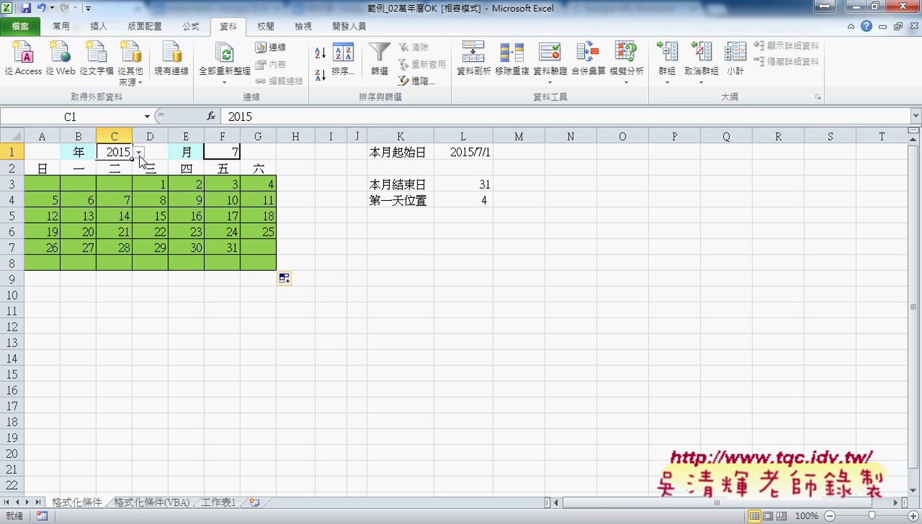
left_click(138, 152)
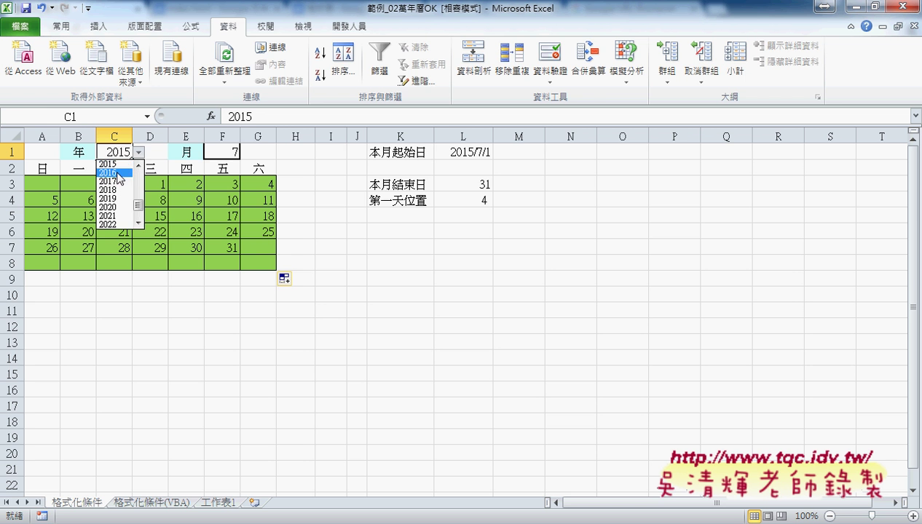
left_click(119, 177)
left_click(223, 152)
left_click(247, 152)
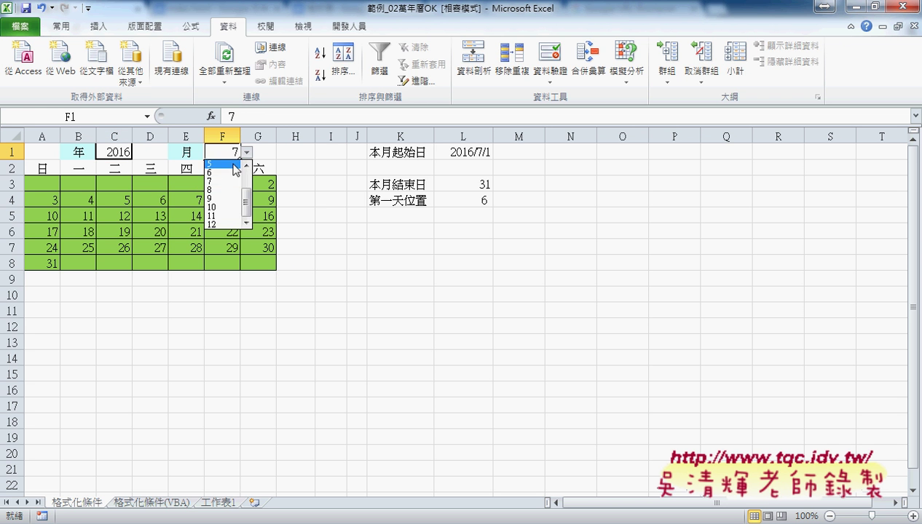
scroll(255, 192, "up", 2)
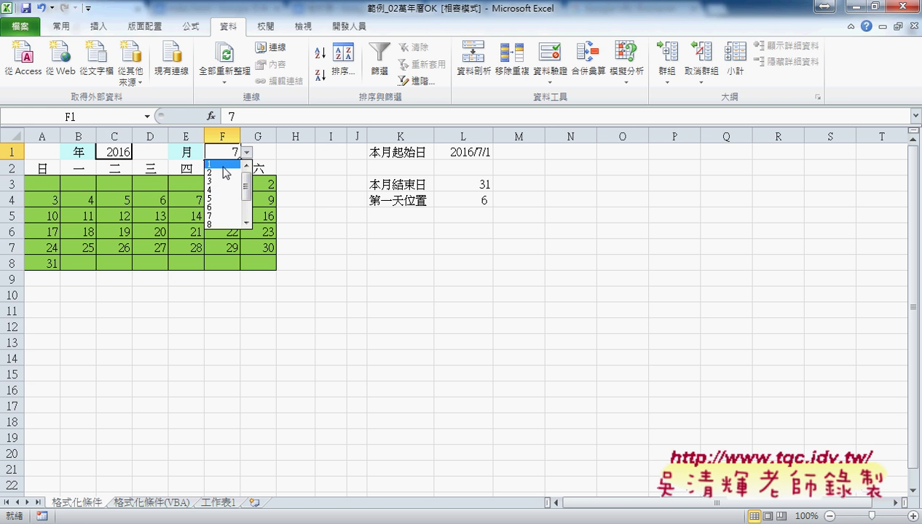
left_click(223, 165)
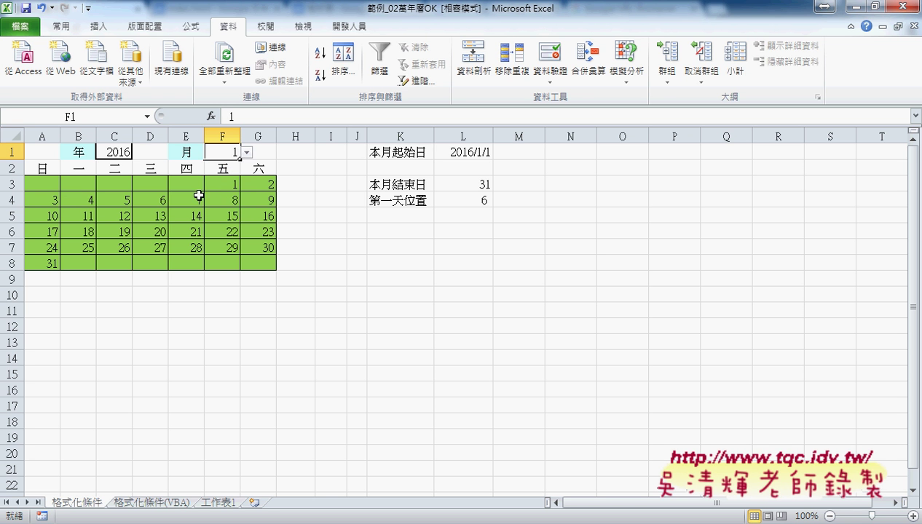
left_click(247, 151)
left_click(231, 178)
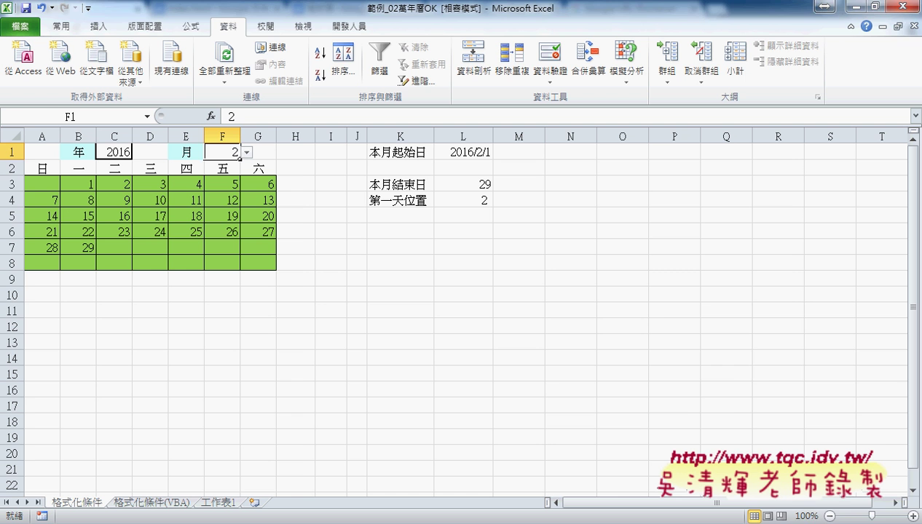
left_click(886, 520)
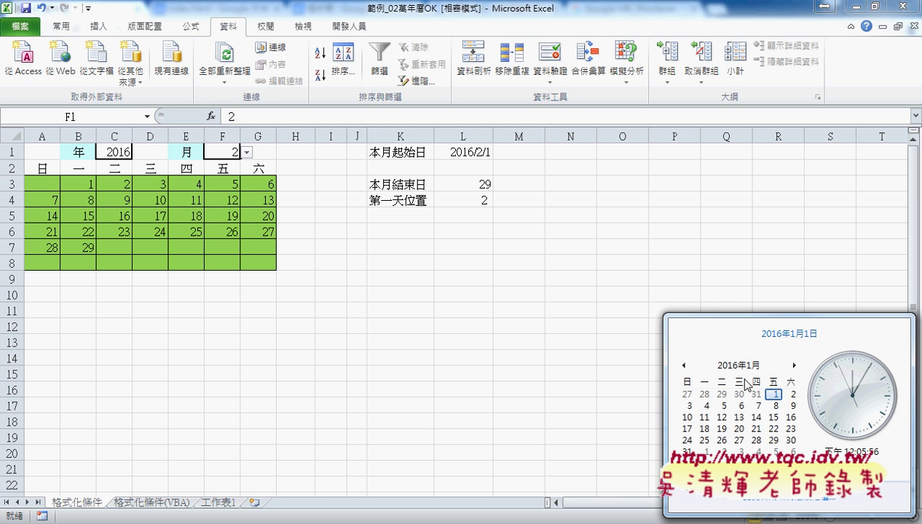
Mark Monday the 1st and the 29th on both calendars, then close the Windows calendar.
left_click(793, 365)
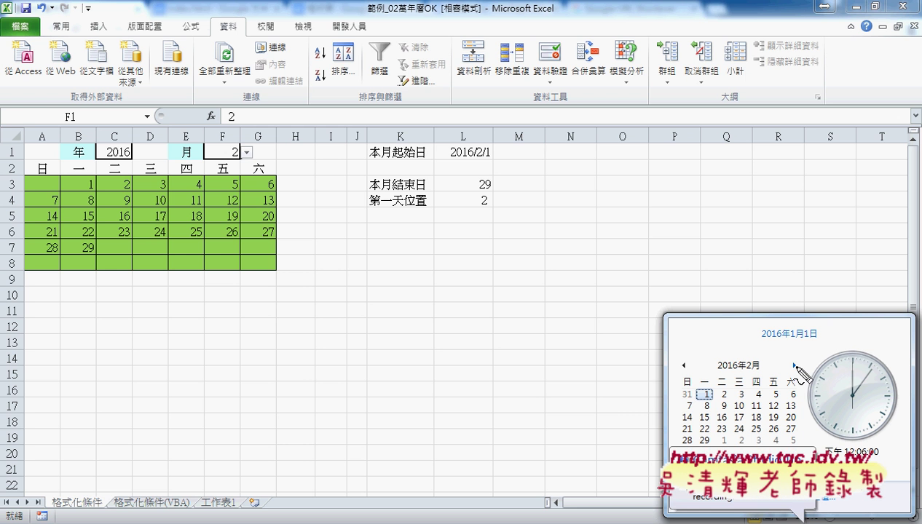
left_click_drag(698, 384, 718, 398)
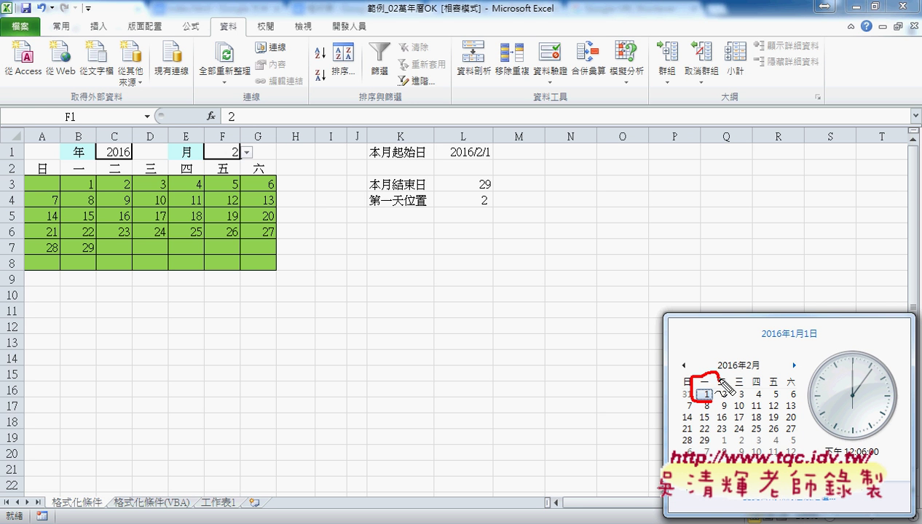
left_click_drag(93, 195, 98, 191)
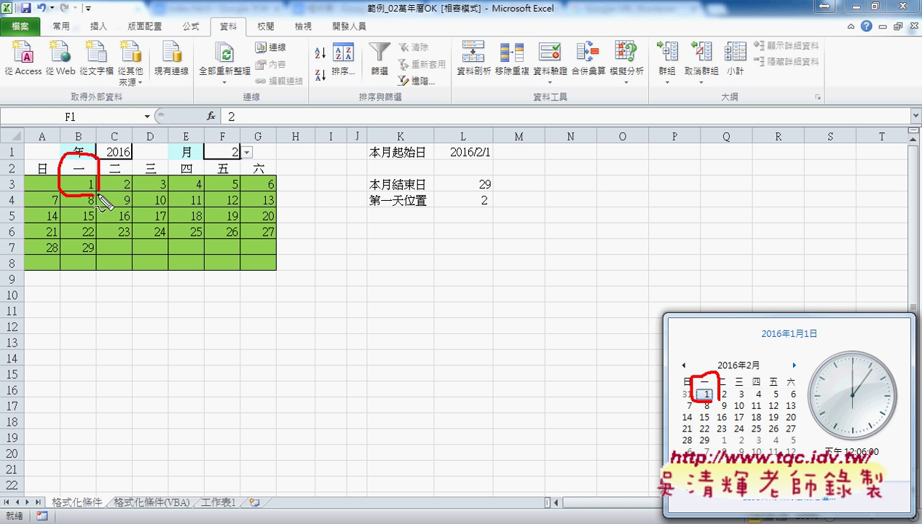
mouse_move(716, 437)
left_mouse_down()
mouse_move(696, 447)
mouse_move(715, 434)
left_mouse_up()
left_click_drag(69, 258, 88, 255)
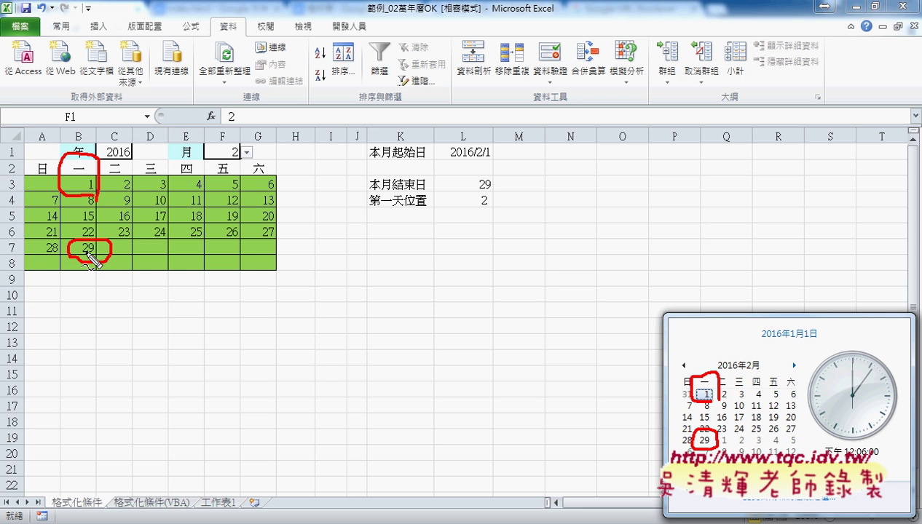
key("Escape")
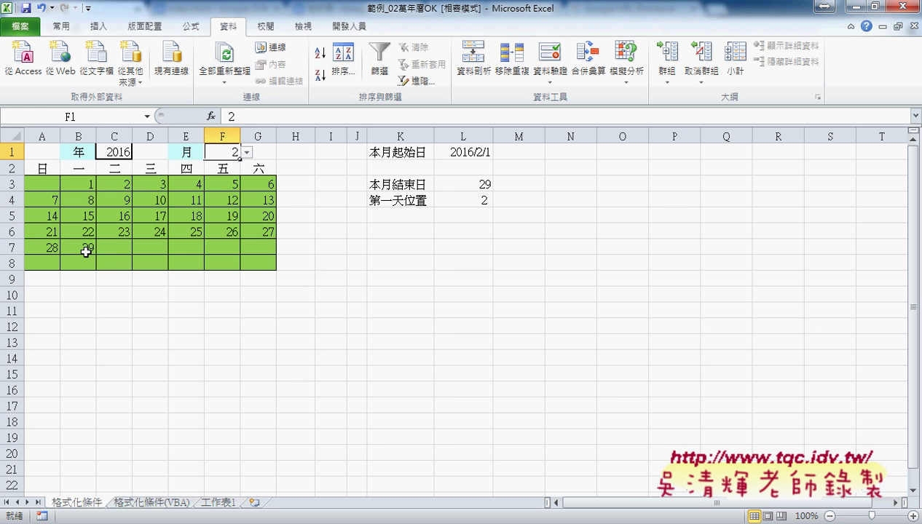
Keep the year at 2016 and set the month to 3 for March 2016.
left_click(119, 151)
left_click(139, 152)
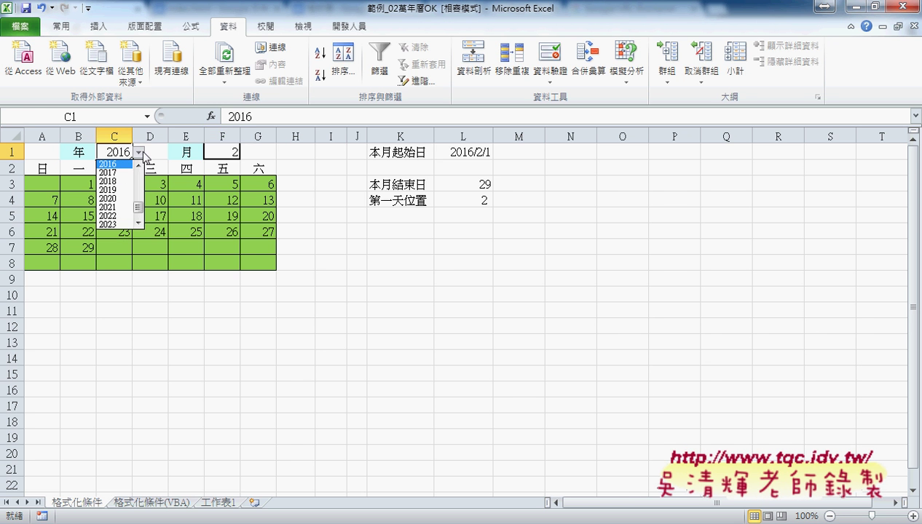
left_click(128, 164)
left_click(222, 151)
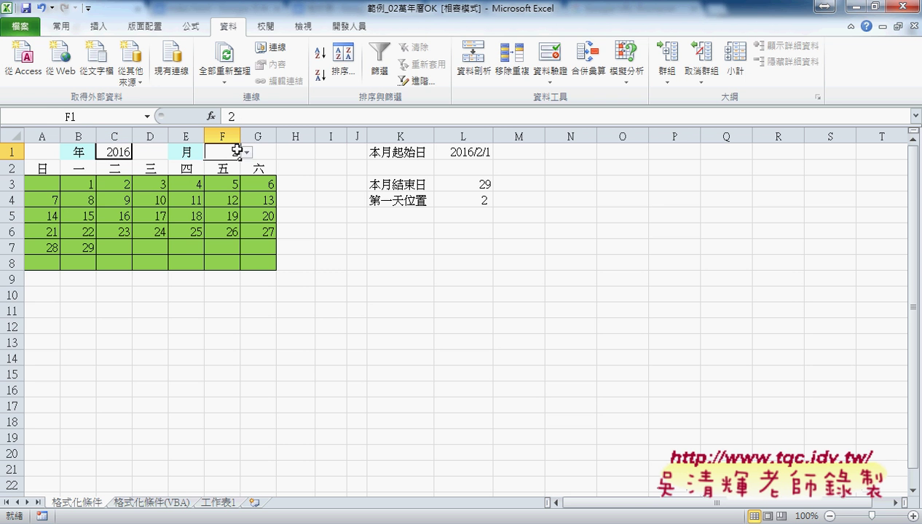
left_click(248, 151)
left_click(228, 175)
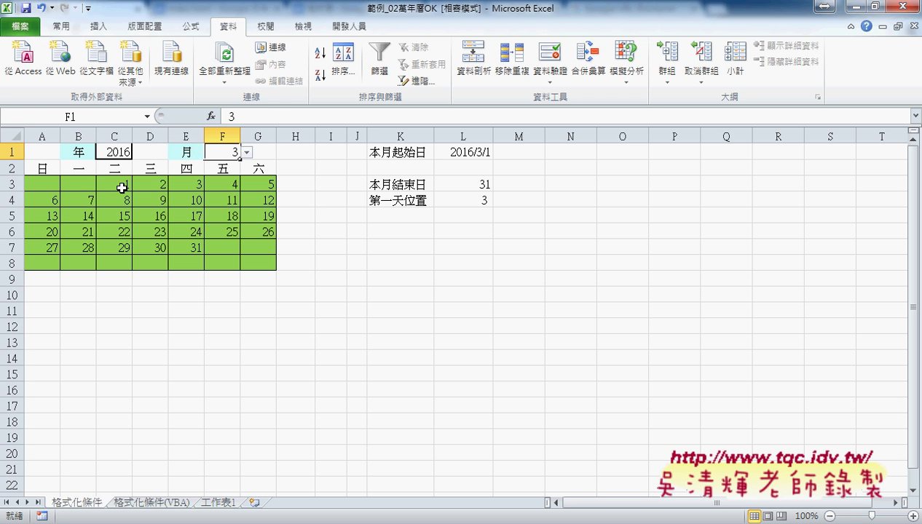
Inspect and annotate the date formula in cell C3.
left_click(122, 184)
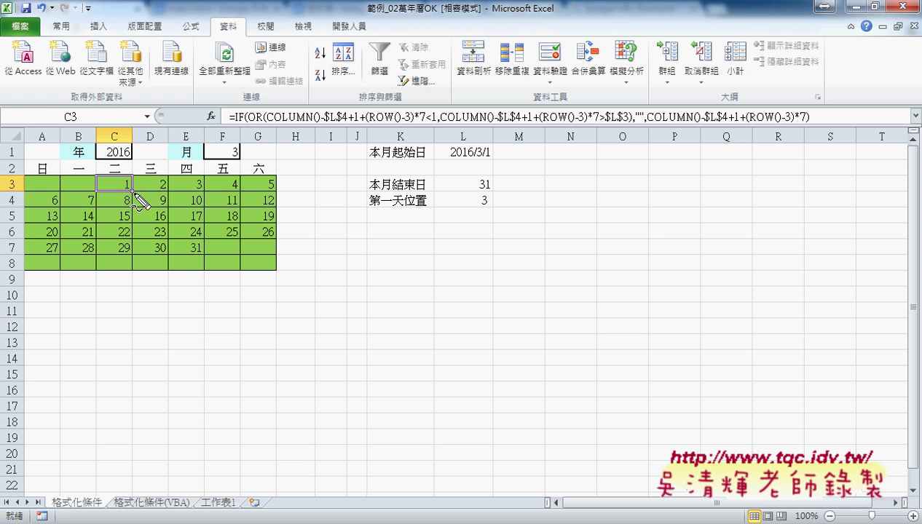
mouse_move(133, 194)
left_mouse_down()
mouse_move(108, 164)
mouse_move(131, 191)
left_mouse_up()
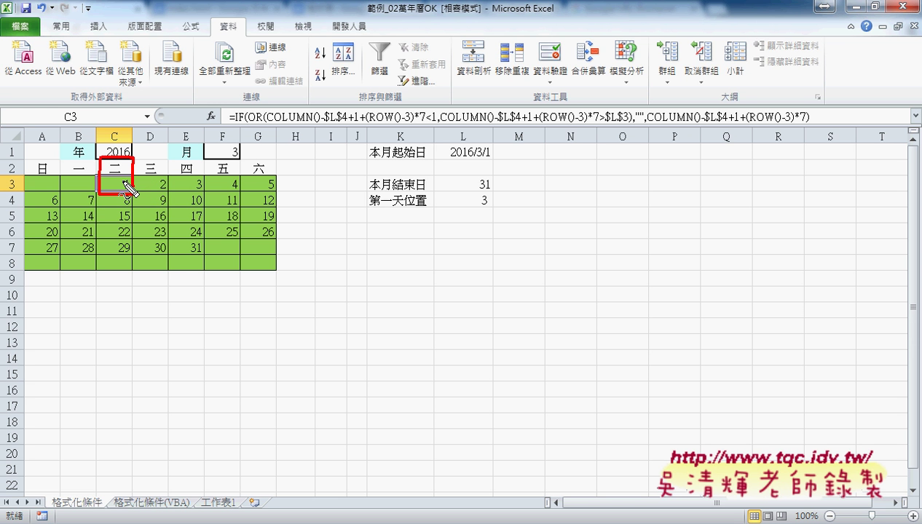
mouse_move(198, 258)
left_mouse_down()
mouse_move(195, 241)
mouse_move(198, 258)
left_mouse_up()
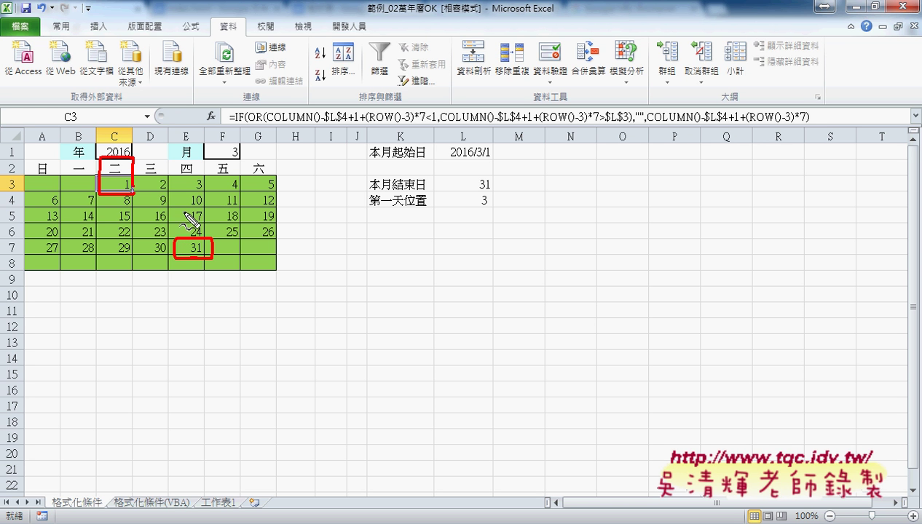
mouse_move(237, 133)
left_mouse_down()
mouse_move(501, 153)
mouse_move(819, 150)
mouse_move(648, 106)
mouse_move(231, 106)
mouse_move(241, 146)
left_mouse_up()
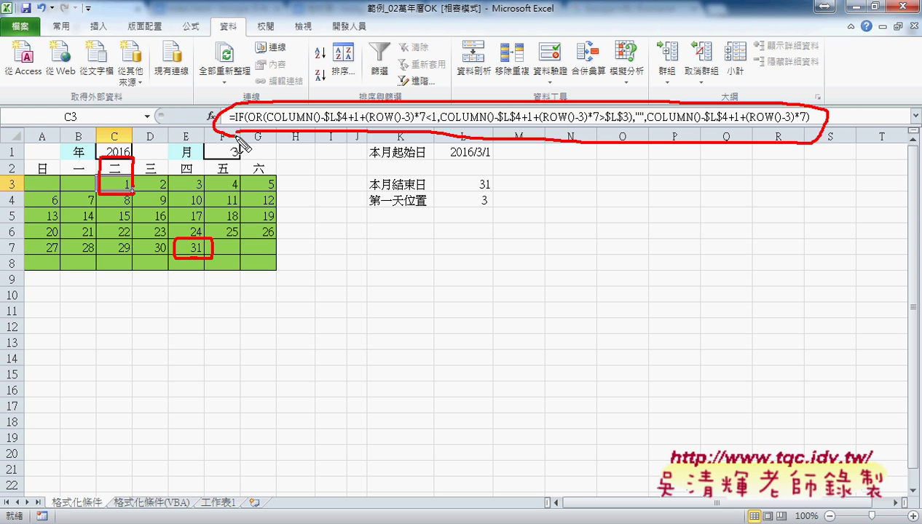
key("Escape")
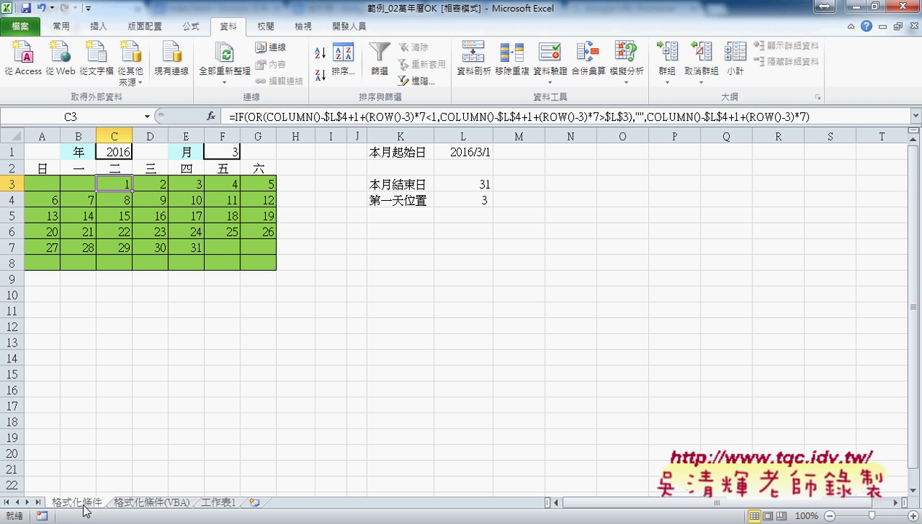
On the 格式化條件(VBA) sheet, clear the grid and regenerate the September 2016 dates.
left_click(164, 507)
left_click(429, 266)
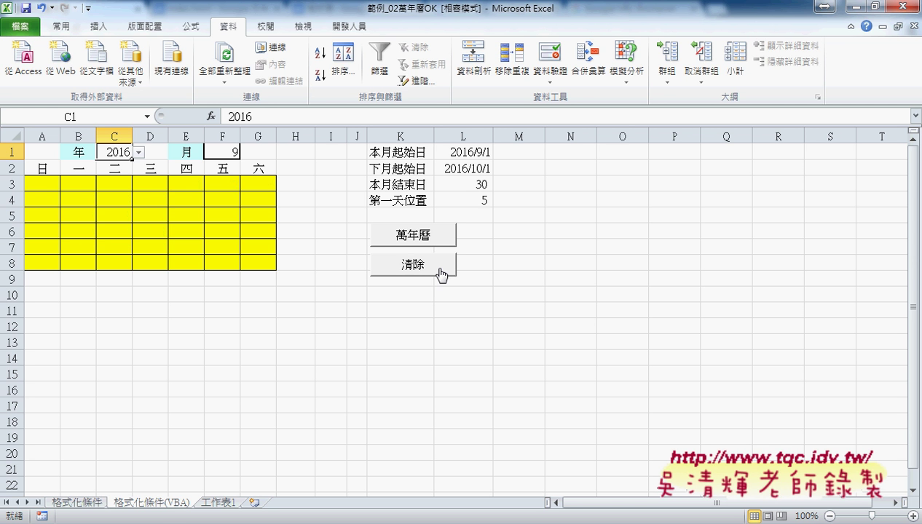
left_click(428, 246)
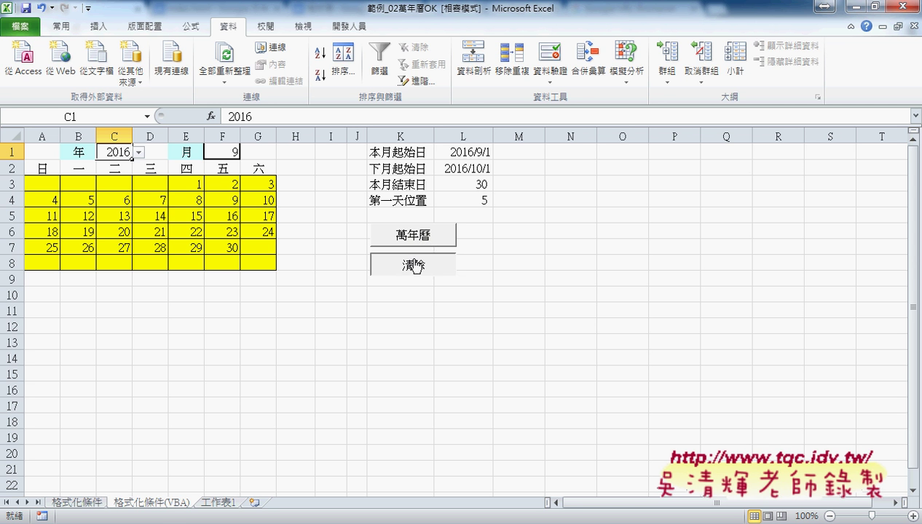
Rerun 清除 and 萬年曆, then set F1 to month 1 for January 2016.
left_click(412, 265)
left_click(421, 237)
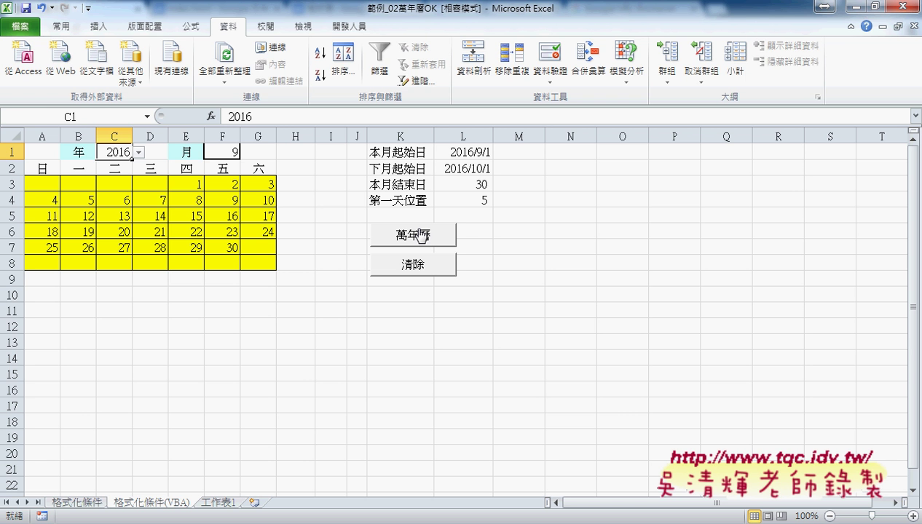
left_click(225, 151)
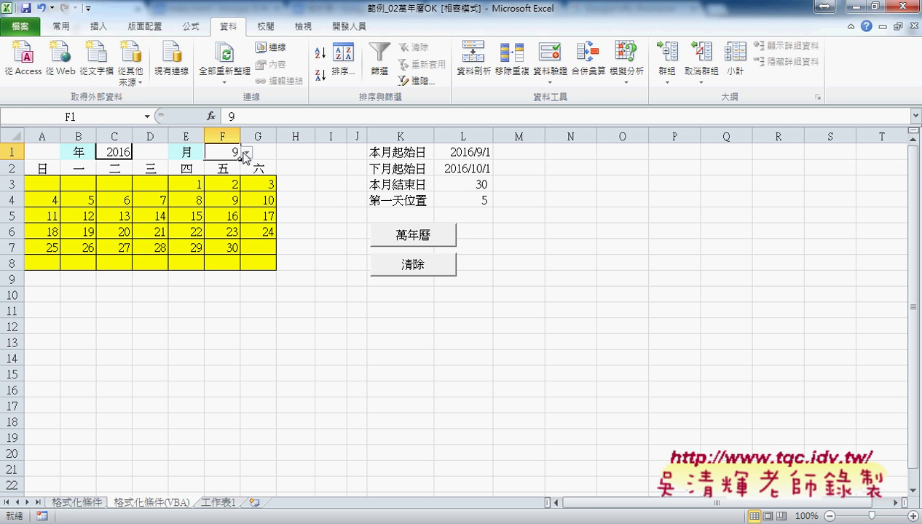
left_click(247, 151)
scroll(246, 167, "up", 1)
scroll(245, 167, "up", 1)
scroll(246, 168, "up", 1)
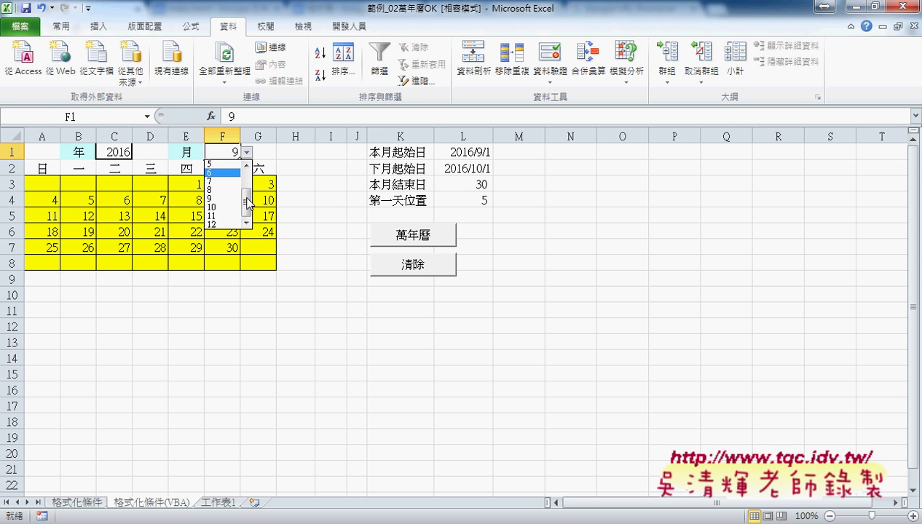
scroll(249, 171, "up", 1)
left_click(230, 165)
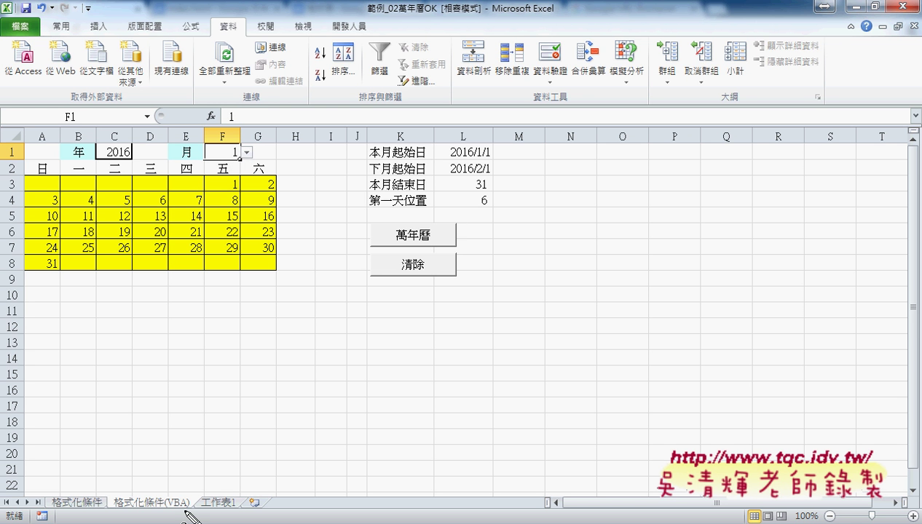
Annotate the January 2016 grid and its first-day position 6, then clear the marks.
left_click_drag(187, 510, 161, 510)
left_click_drag(389, 229, 439, 223)
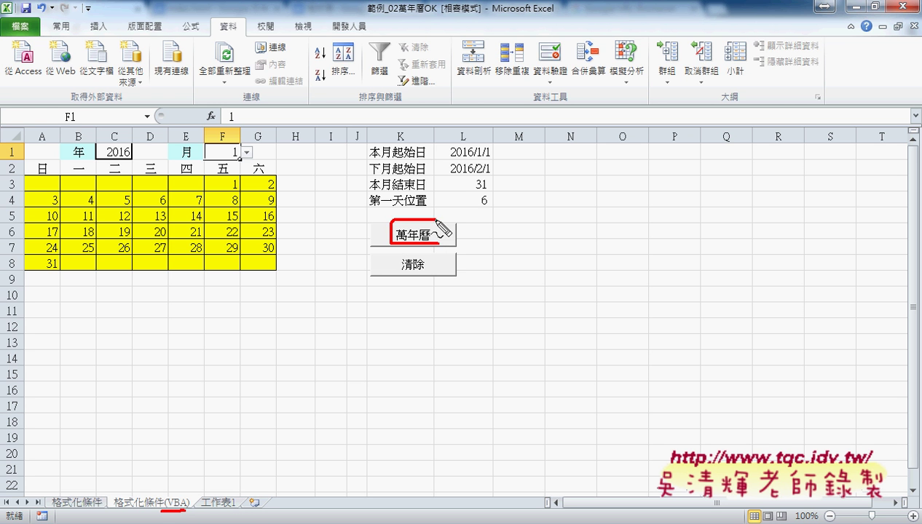
left_click_drag(351, 197, 392, 222)
left_click_drag(240, 163, 262, 164)
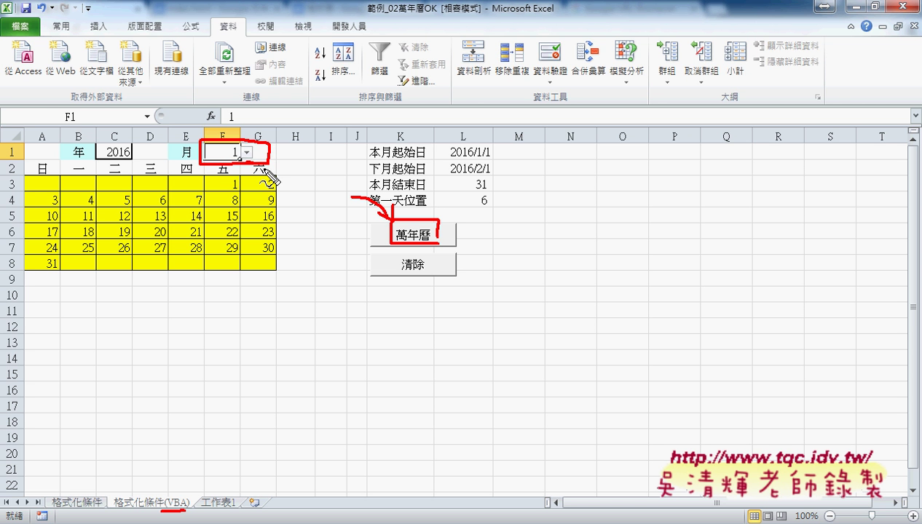
left_click_drag(36, 287, 106, 279)
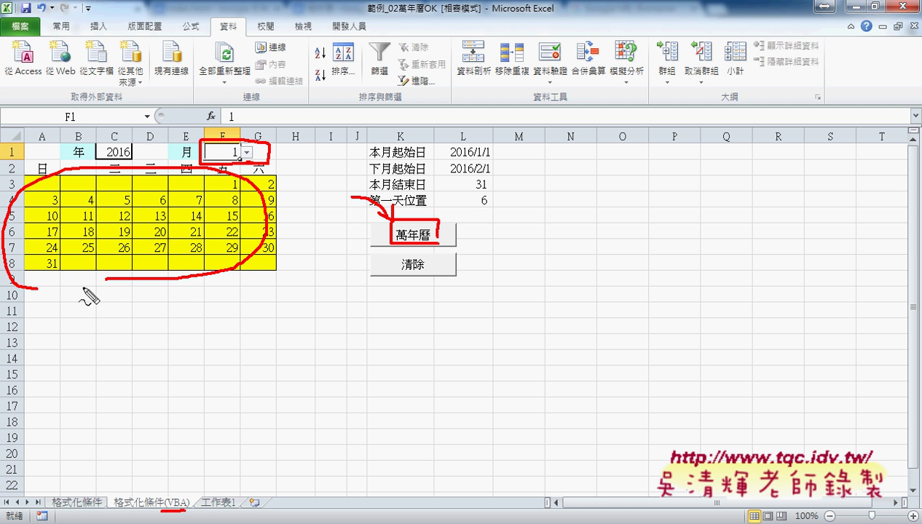
key("Escape")
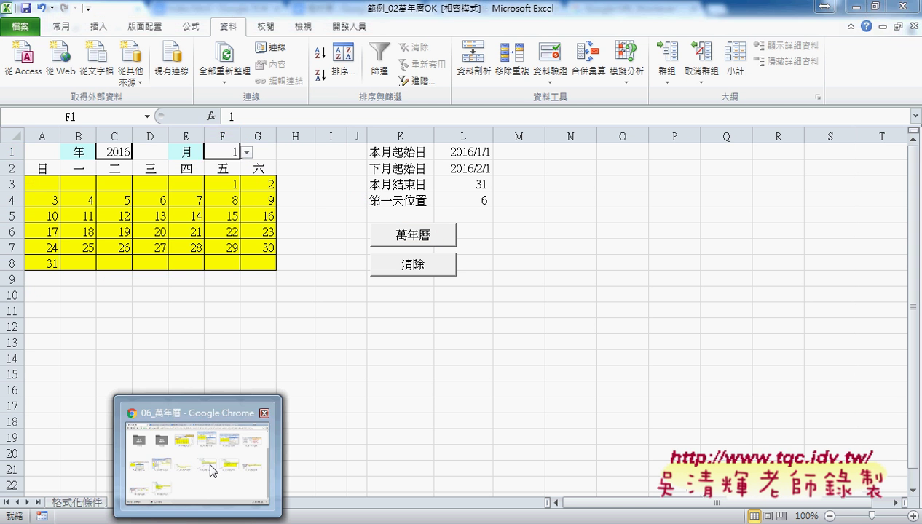
Open index.html from the 程式碼 folder as a Google Docs document.
left_click(210, 469)
left_click(231, 98)
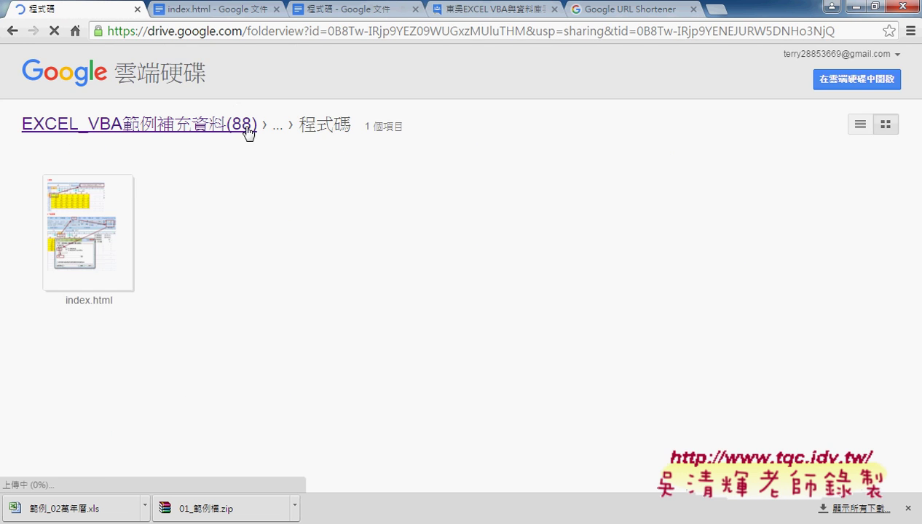
left_click(134, 206)
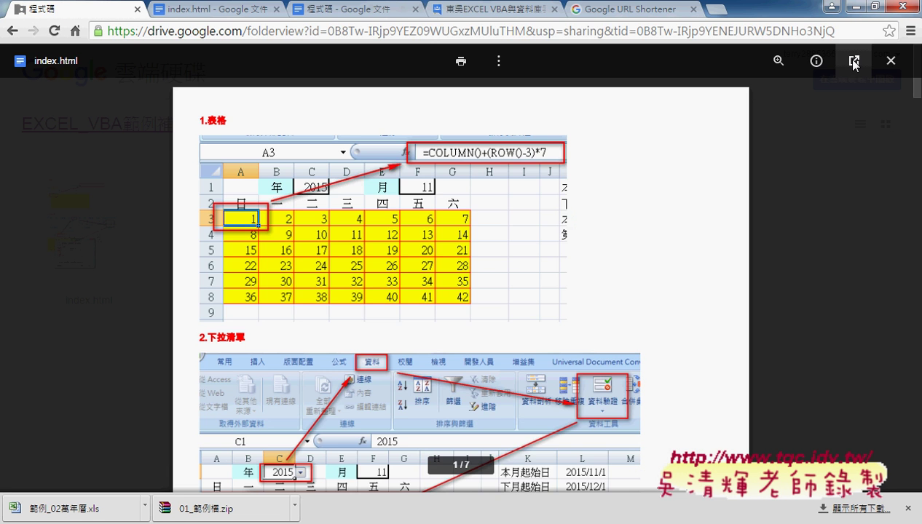
left_click(854, 62)
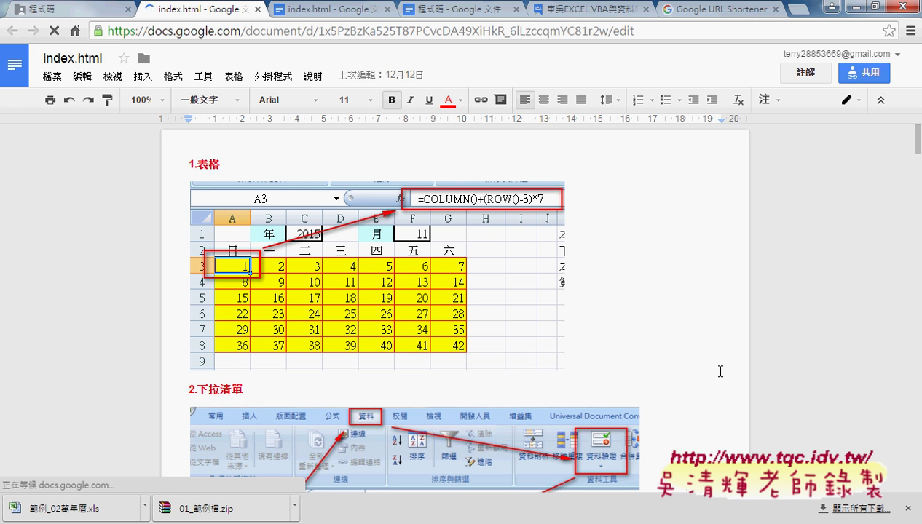
Scroll through the notes past the VBA code, then back to the 1.表格 section.
scroll(719, 371, "down", 5)
scroll(719, 372, "down", 5)
scroll(721, 371, "down", 5)
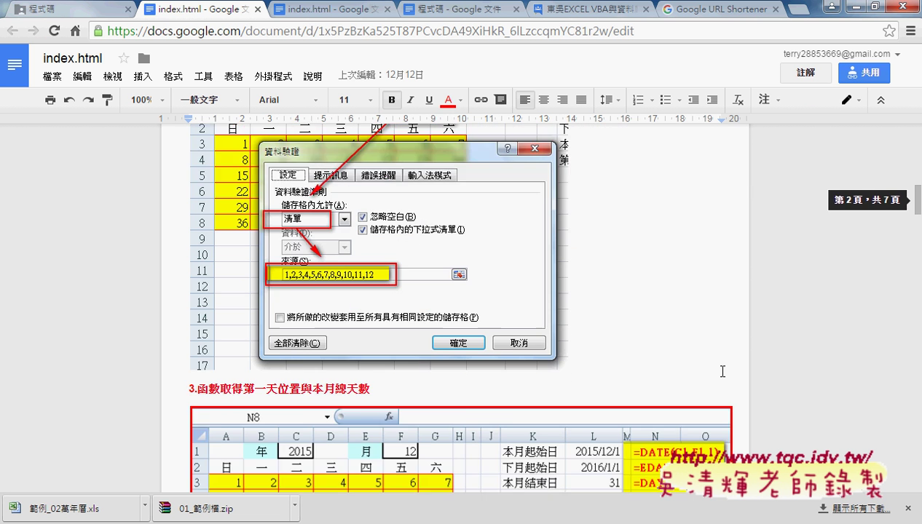
scroll(721, 371, "down", 5)
scroll(722, 372, "down", 5)
scroll(722, 371, "down", 5)
scroll(722, 371, "down", 5)
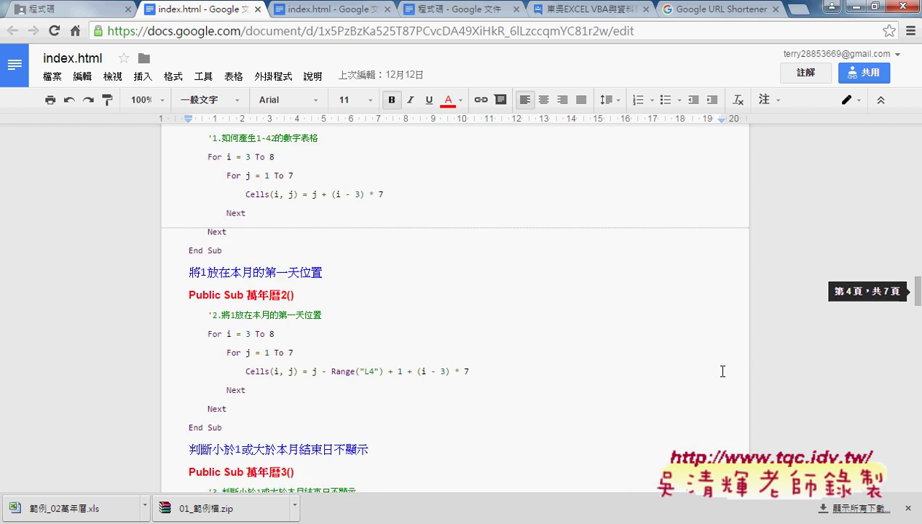
scroll(721, 371, "down", 5)
scroll(722, 371, "down", 5)
scroll(722, 372, "down", 5)
scroll(724, 371, "down", 5)
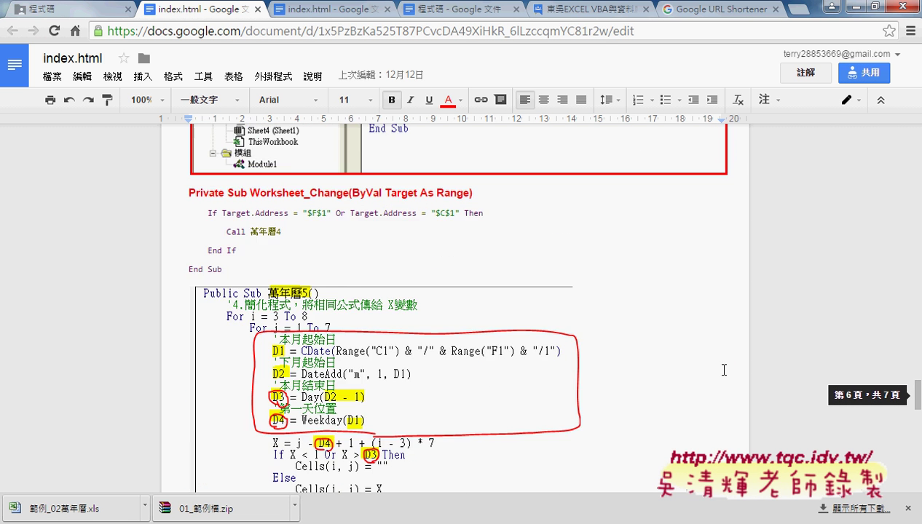
scroll(723, 370, "down", 5)
scroll(724, 371, "down", 5)
scroll(725, 371, "down", 5)
scroll(725, 368, "up", 3)
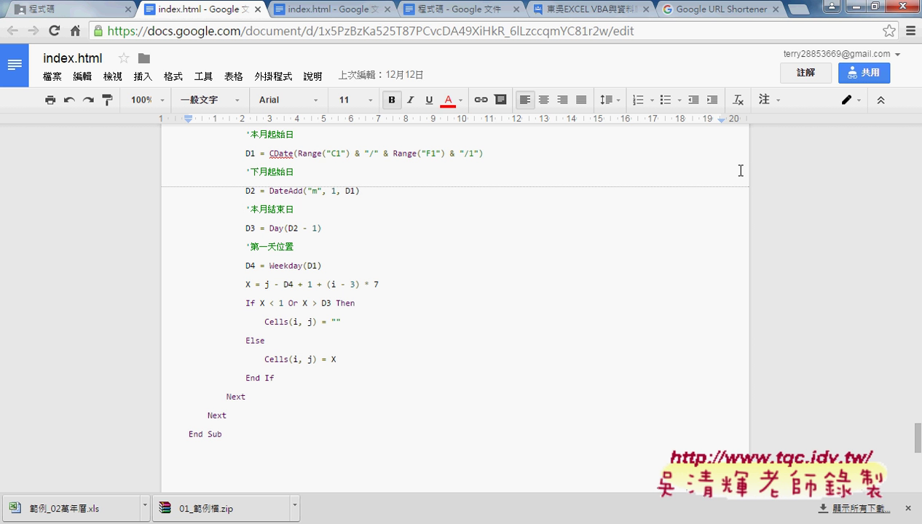
scroll(743, 175, "up", 5)
scroll(750, 179, "up", 5)
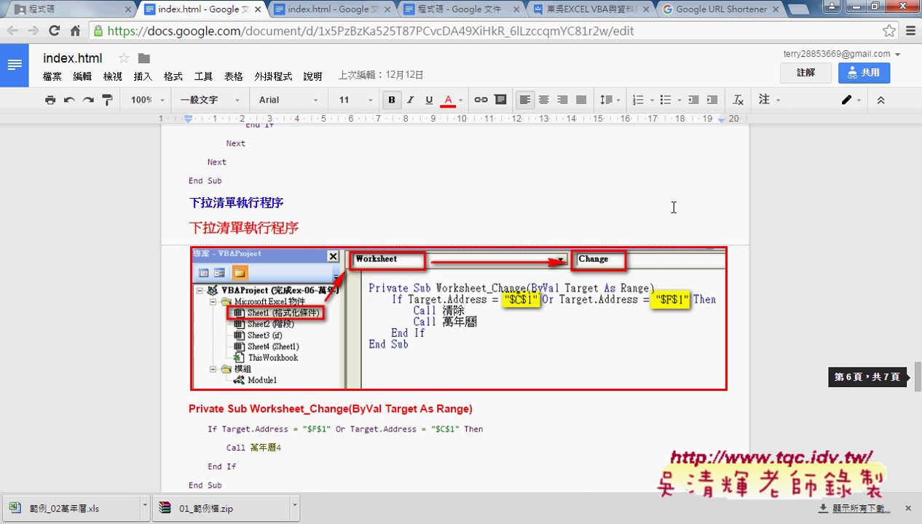
scroll(760, 183, "up", 5)
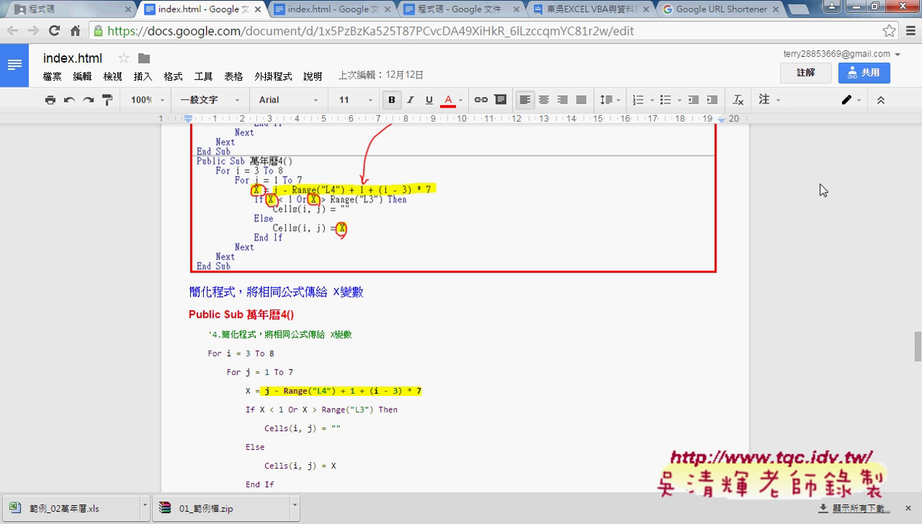
left_click_drag(916, 348, 916, 137)
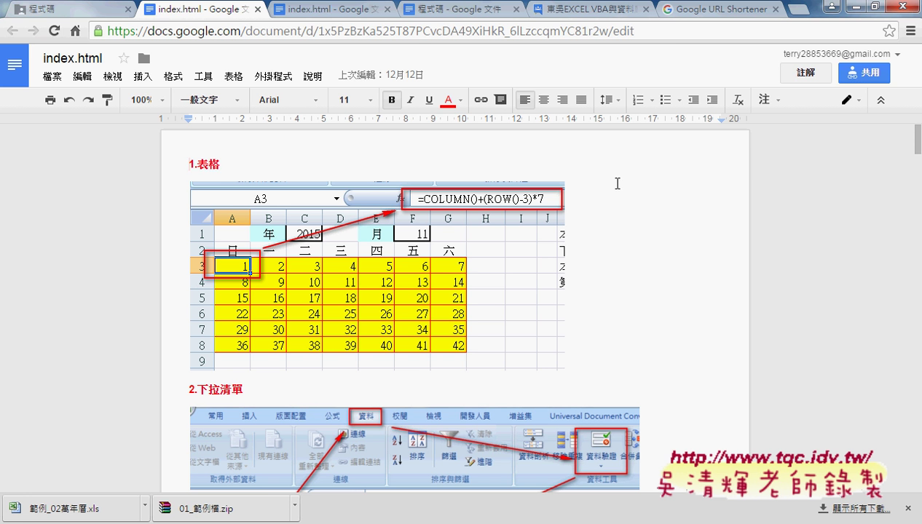
On the 範例_02萬年曆 格式化條件 sheet, enter 1 in A3 and fill 1–7 across row 3.
left_click(851, 6)
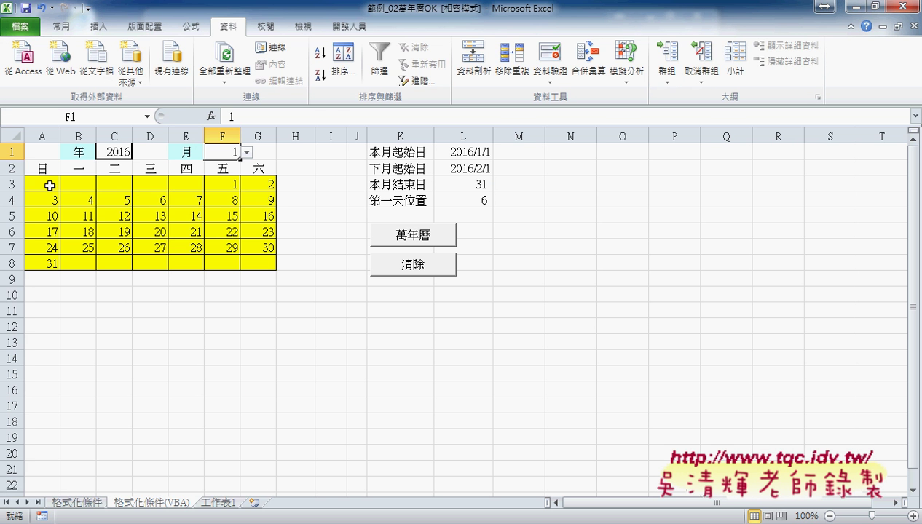
left_click(256, 425)
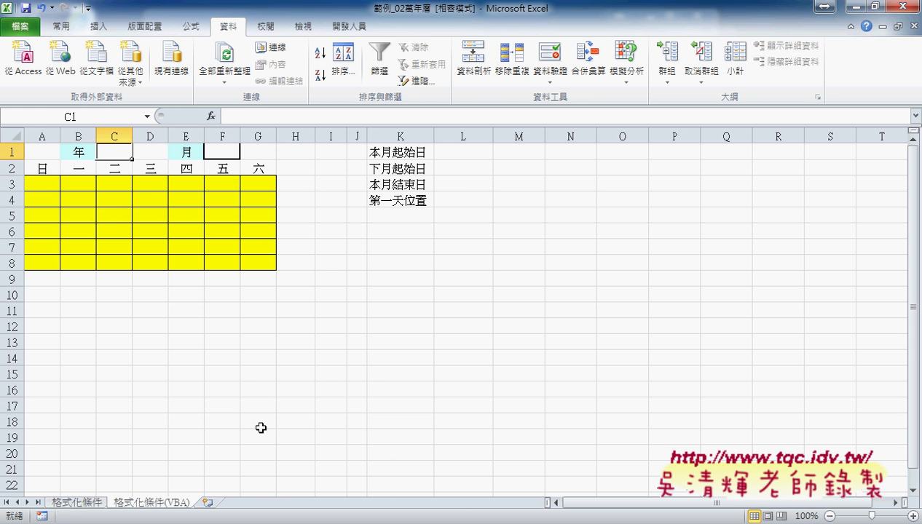
left_click(80, 503)
left_click(45, 182)
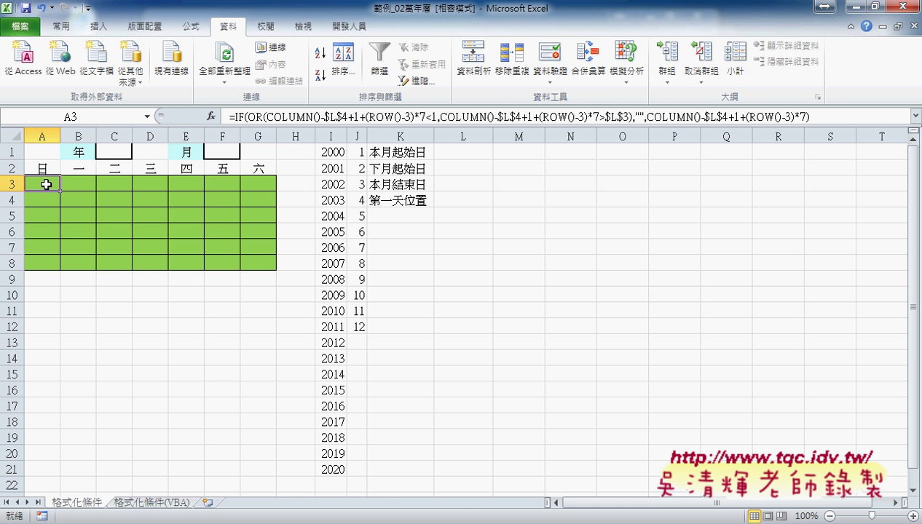
type("1")
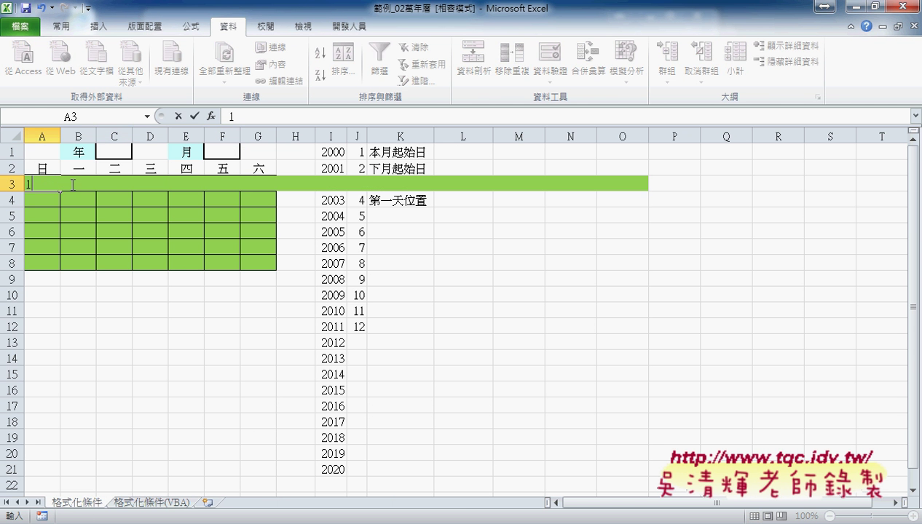
left_click(60, 188)
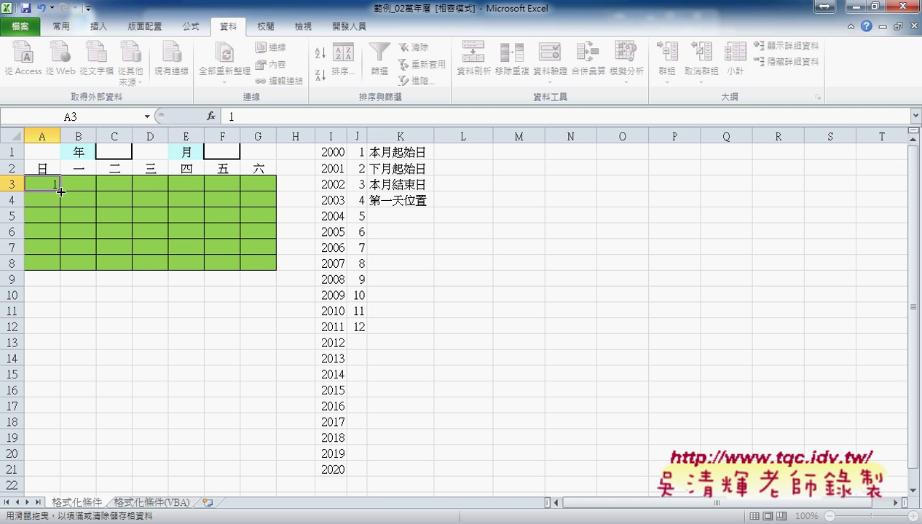
mouse_move(61, 191)
left_mouse_down()
mouse_move(274, 190)
mouse_move(269, 269)
left_mouse_up()
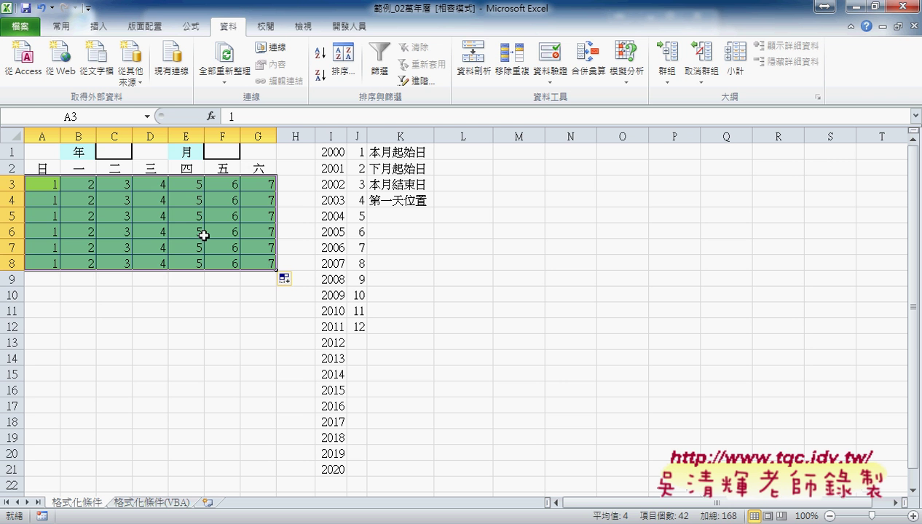
Enter 8 in A4, fill 8–14 across row 4, and select both week rows.
left_click(54, 200)
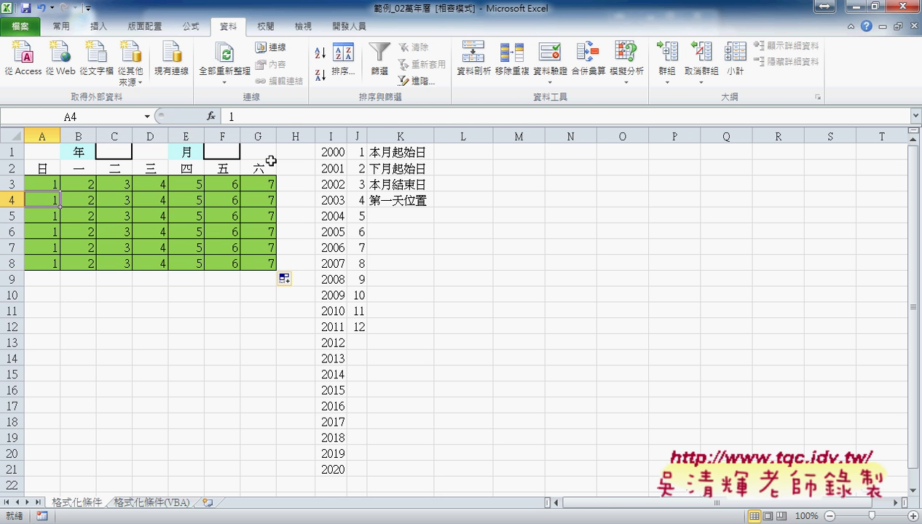
type("8")
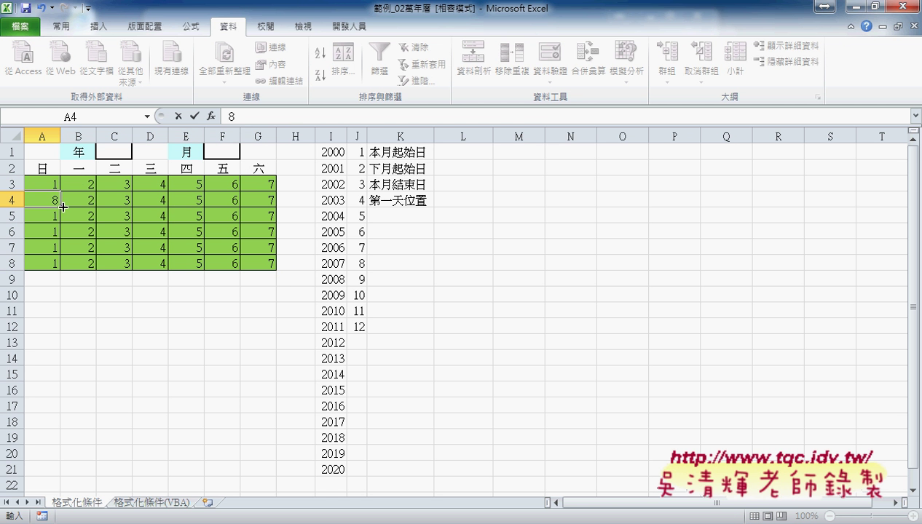
left_click_drag(59, 207, 284, 209)
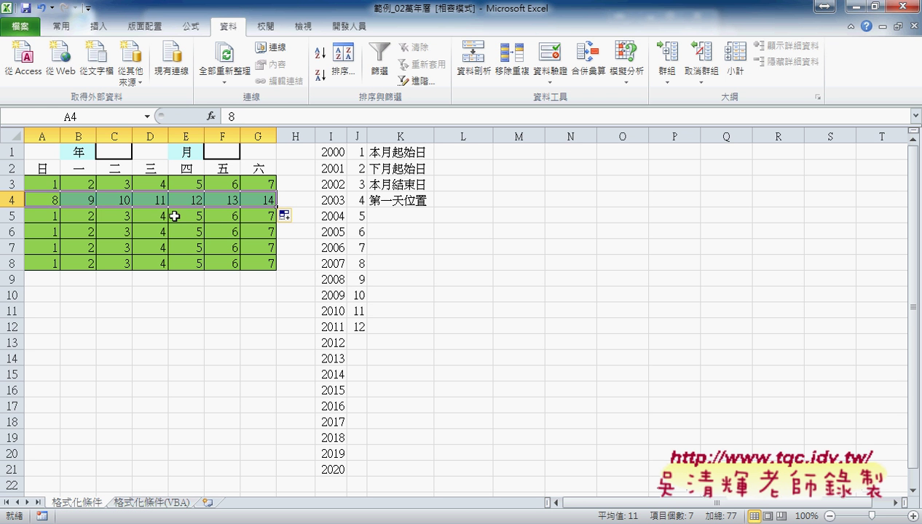
mouse_move(50, 184)
left_mouse_down()
mouse_move(275, 208)
mouse_move(278, 271)
left_mouse_up()
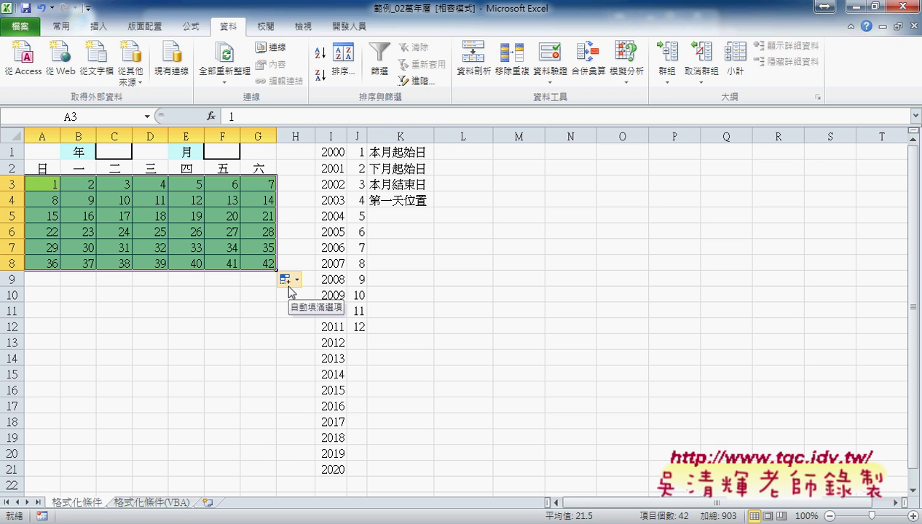
left_click(50, 188)
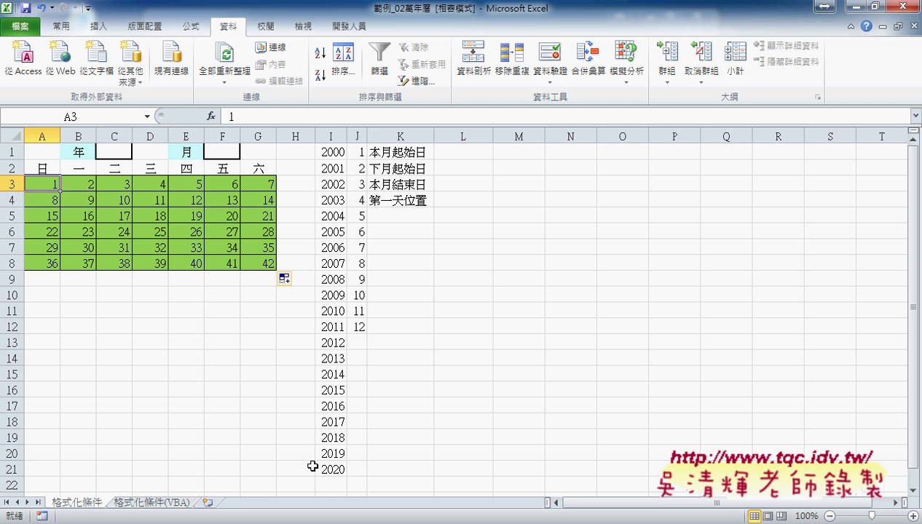
left_click(405, 199)
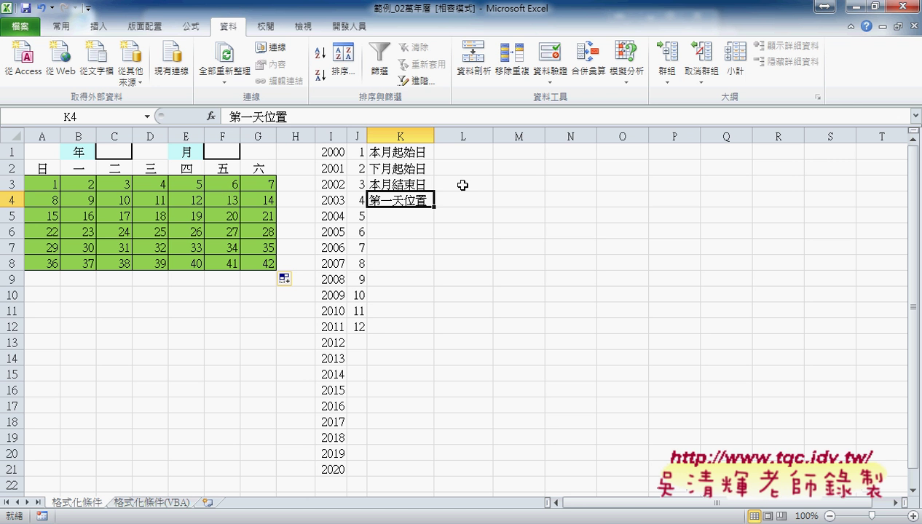
left_click(463, 185)
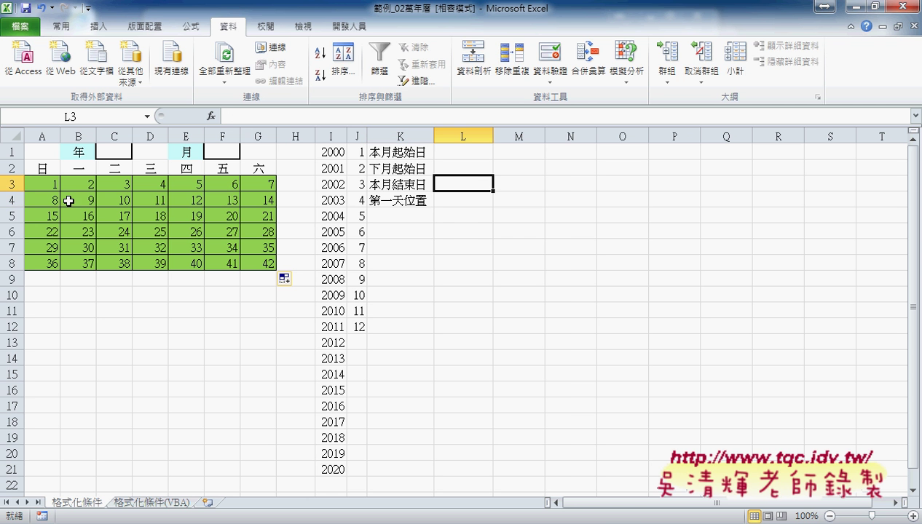
left_click_drag(47, 183, 259, 263)
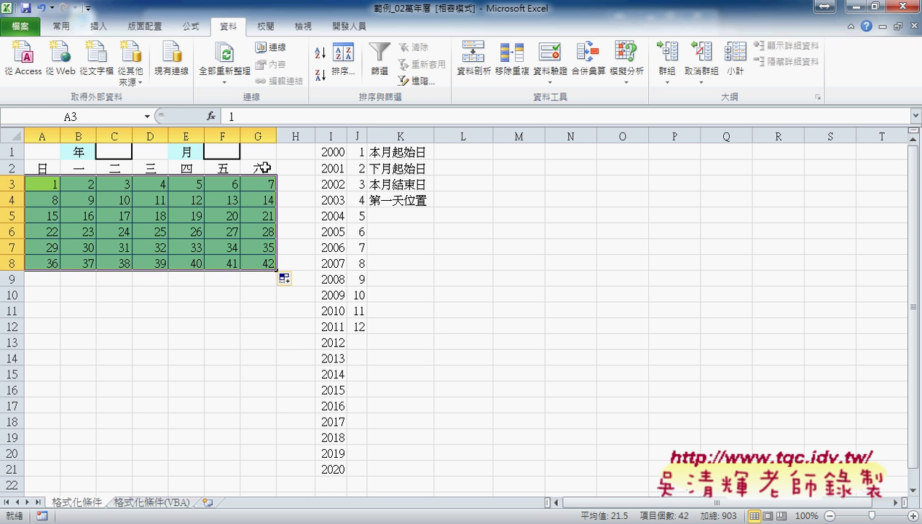